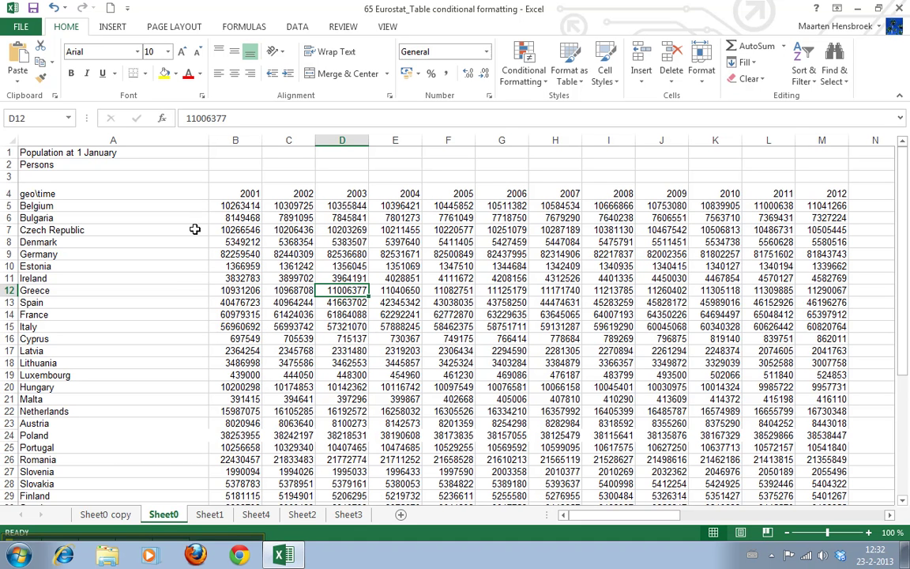
Select the whole population table on Sheet0, from the geo\time header in A4 through M39.
click(97, 192)
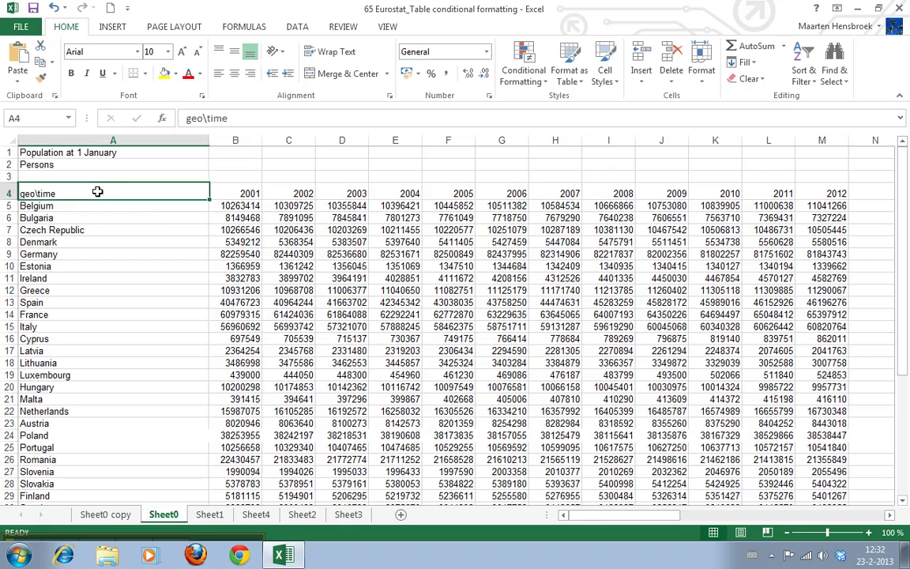
drag(97, 192, 812, 521)
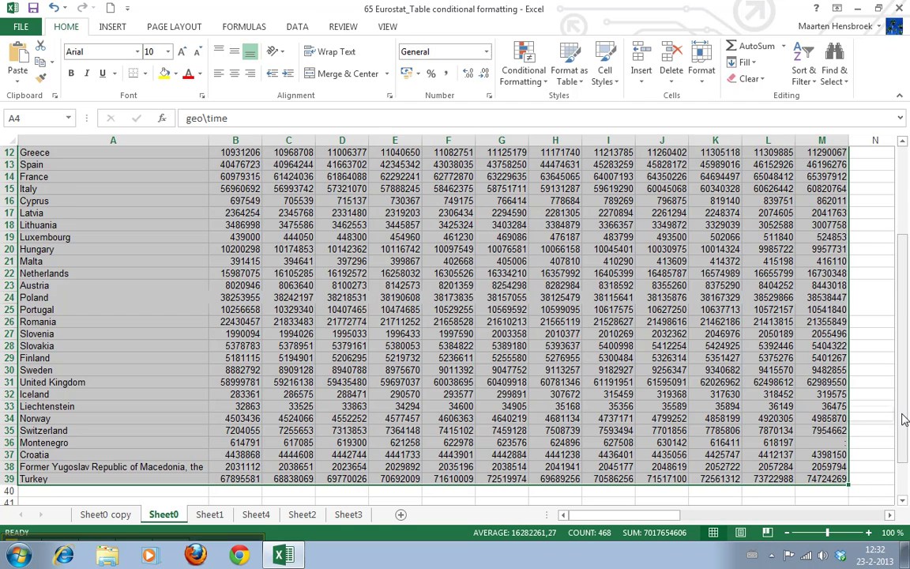
drag(902, 416, 908, 239)
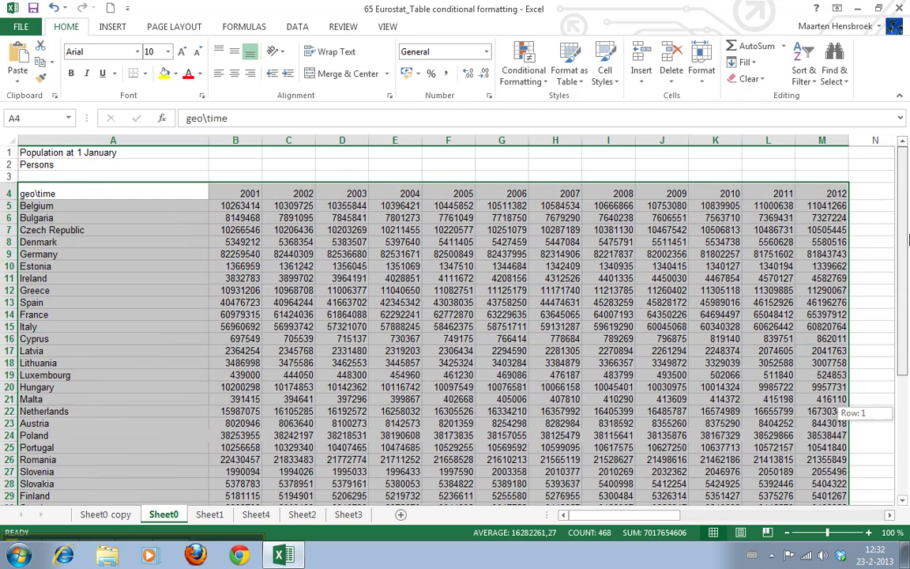
Examine the conditional formatting categories, including Highlight Cells Rules, Data Bars, Color Scales and Icon Sets, for the selected table.
click(540, 79)
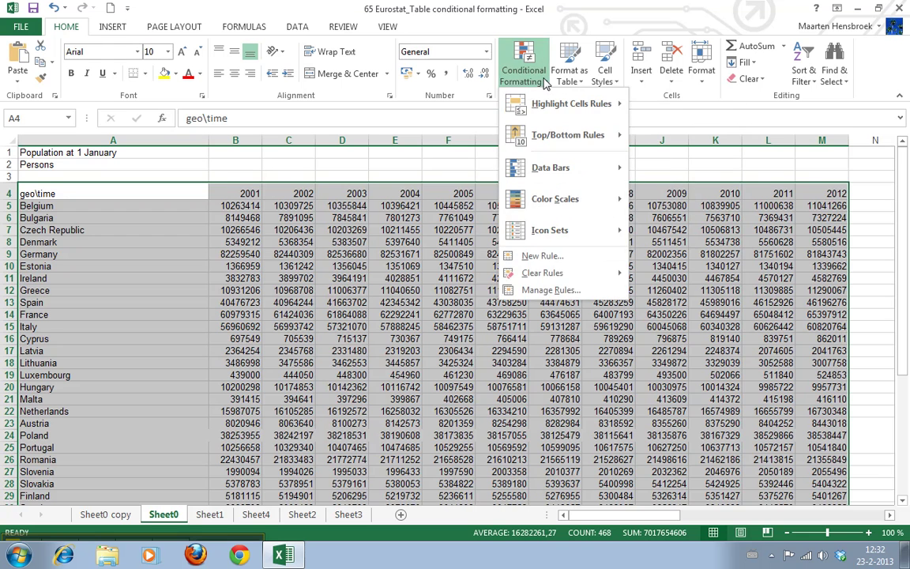
click(523, 64)
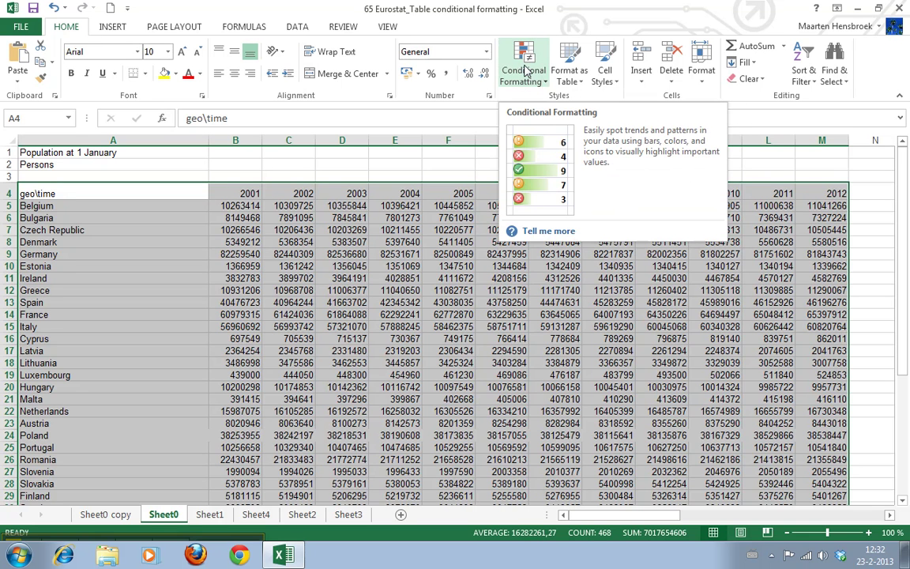
click(525, 71)
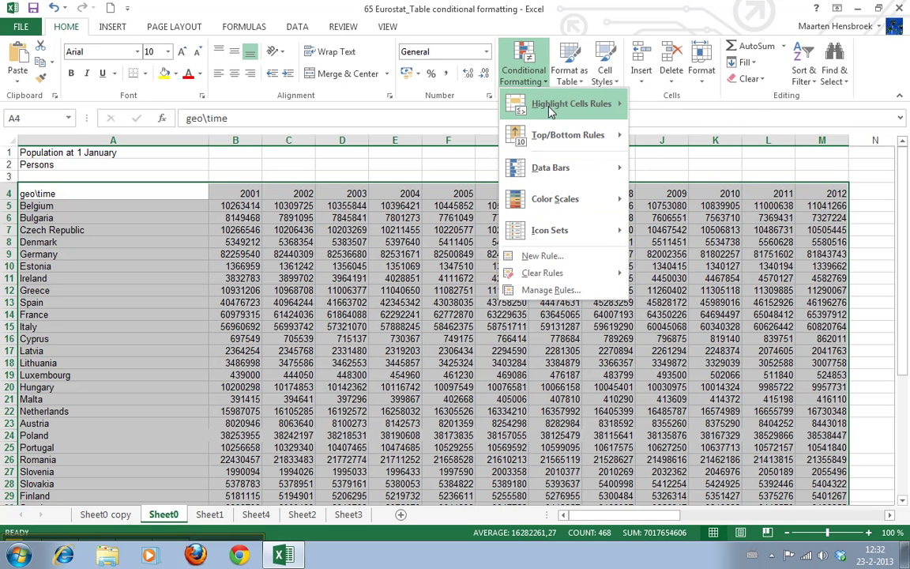
mouse_move(553, 103)
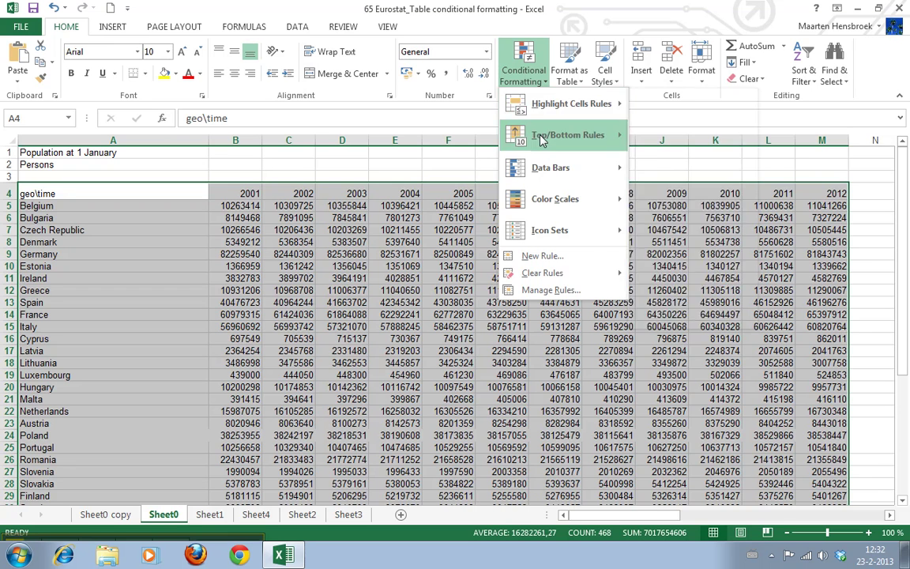
mouse_move(557, 169)
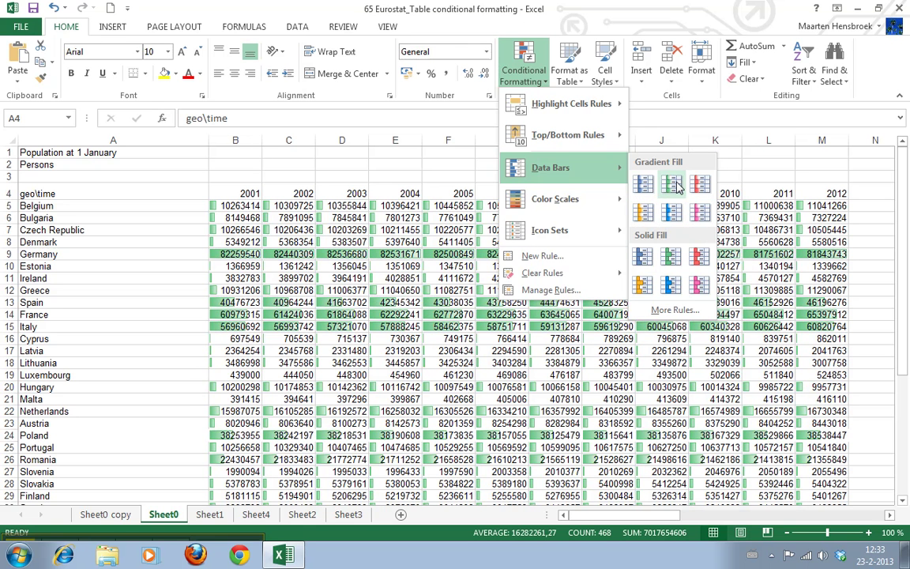
mouse_move(540, 199)
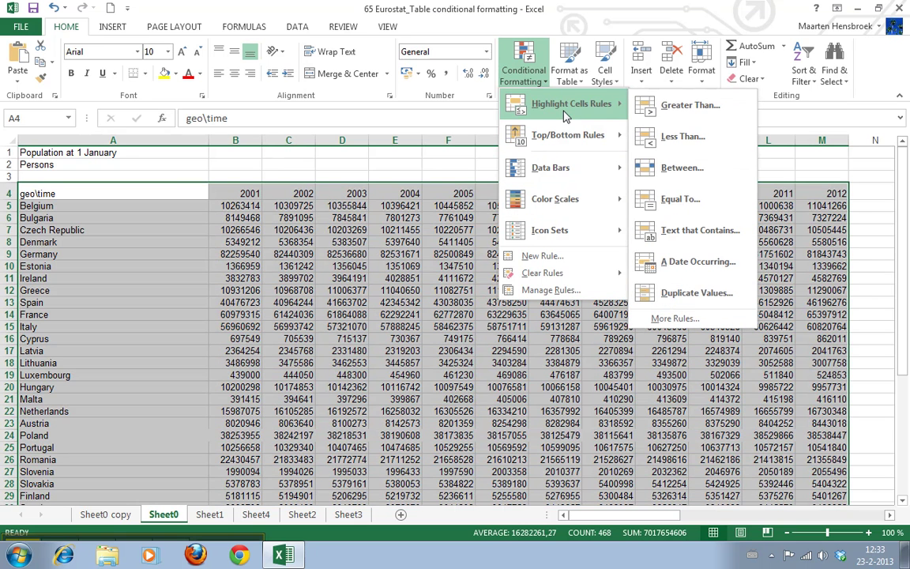
mouse_move(564, 230)
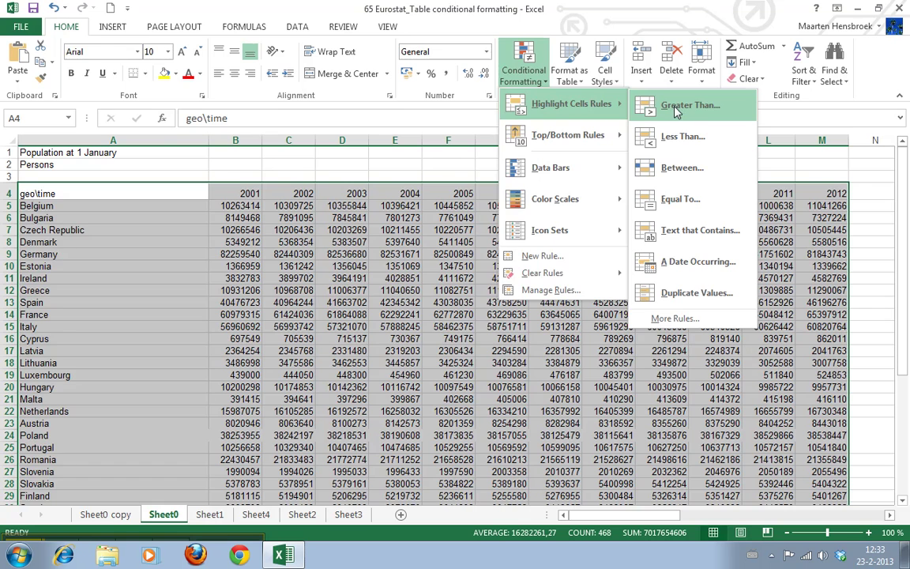
Start a Greater Than highlight rule on the table, trying 20000000 and 2000000 as the threshold.
click(675, 110)
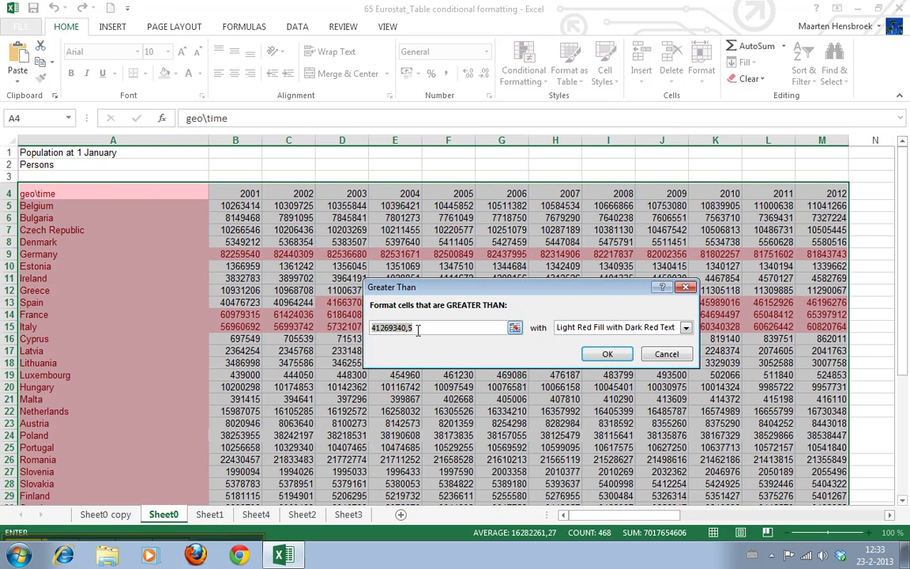
text(2000)
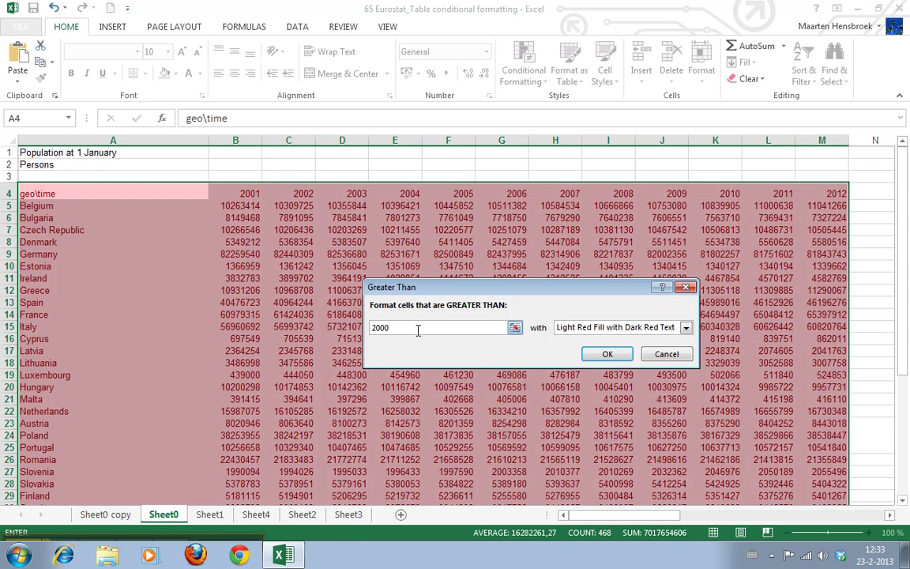
text(000)
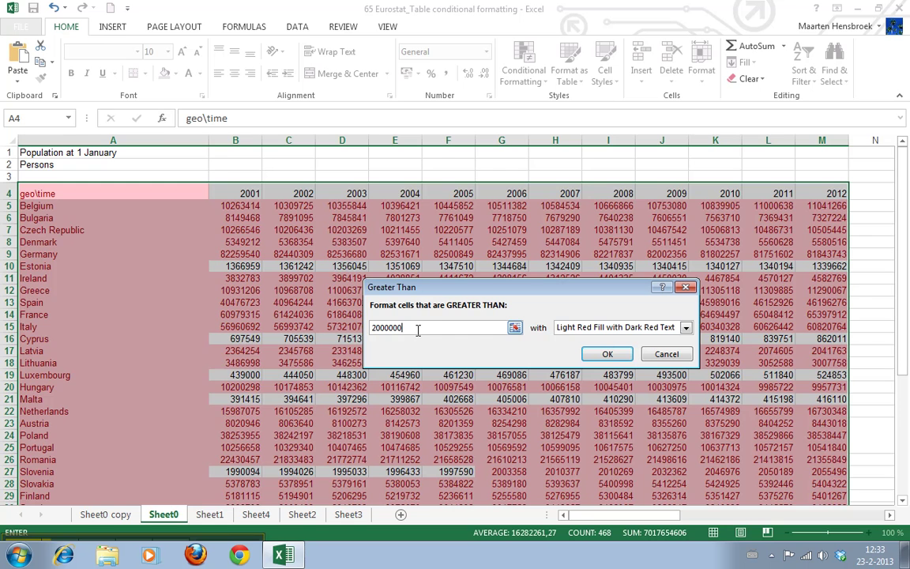
text(0)
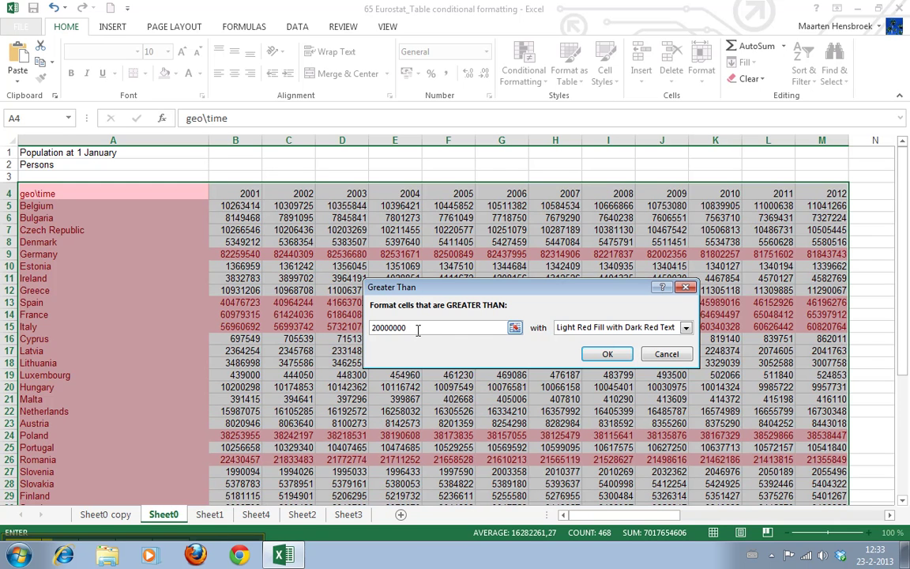
key(BackSpace)
key(BackSpace)
key(BackSpace)
key(BackSpace)
key(BackSpace)
key(BackSpace)
key(BackSpace)
text($A$4)
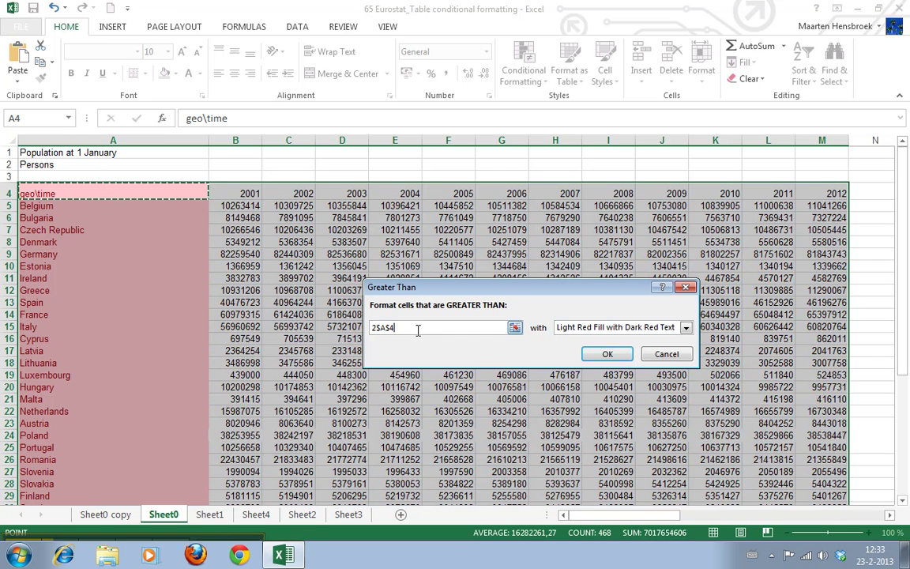
key(BackSpace)
key(BackSpace)
key(BackSpace)
key(BackSpace)
key(BackSpace)
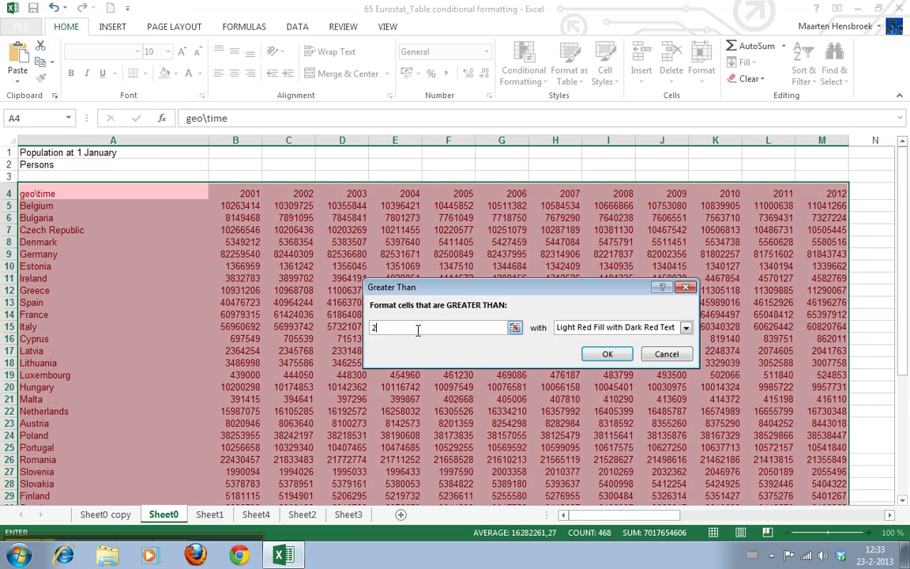
text(2000000)
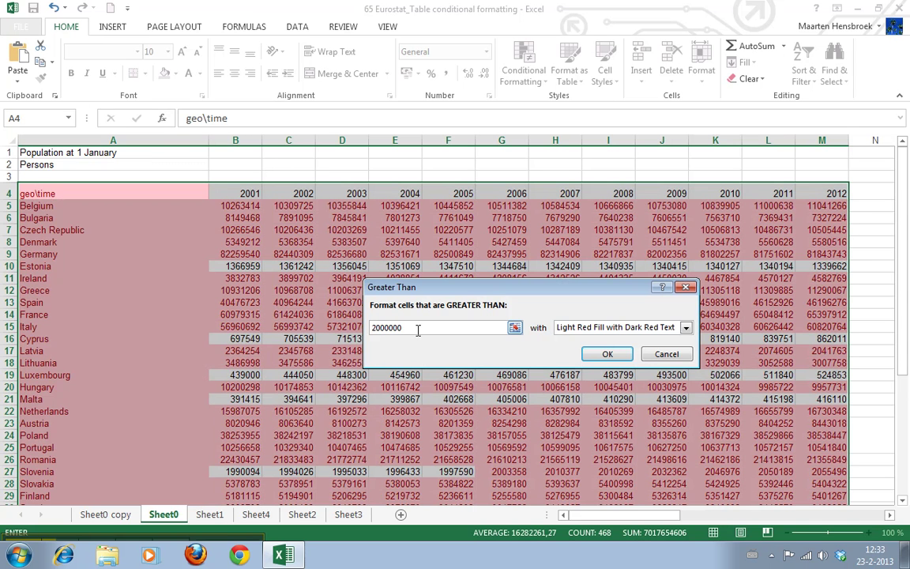
Set the Greater Than threshold to 5000000 and apply the rule to the table with Light Red Fill.
key(BackSpace)
key(BackSpace)
key(BackSpace)
key(BackSpace)
key(BackSpace)
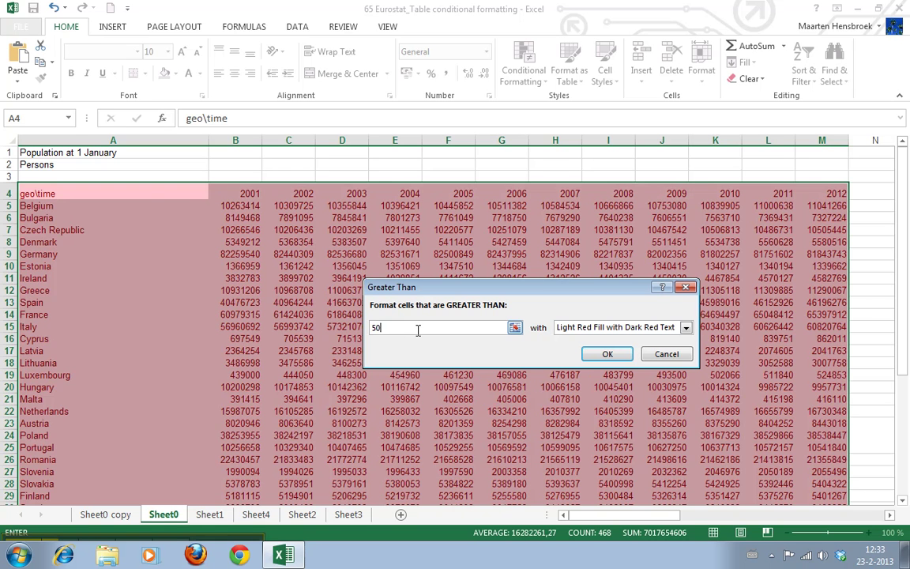
text(00000)
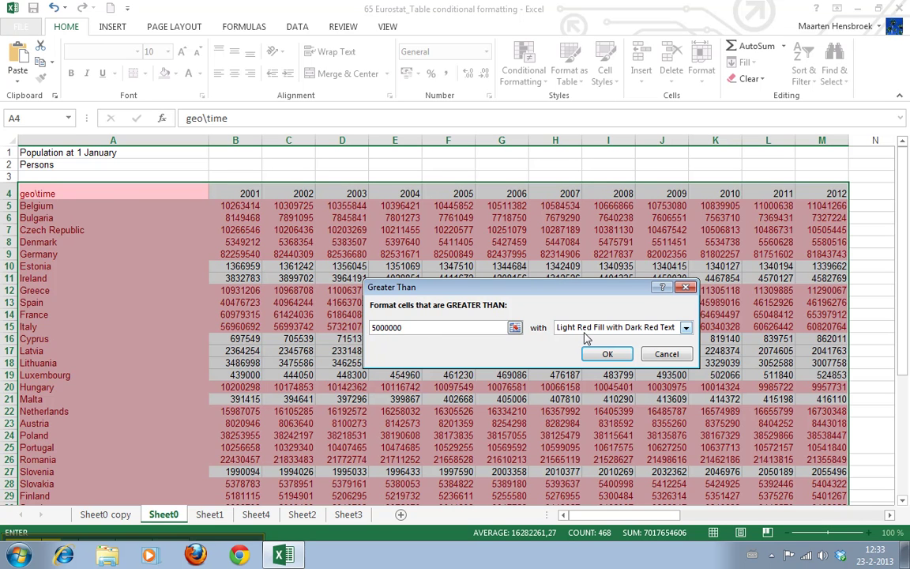
click(684, 327)
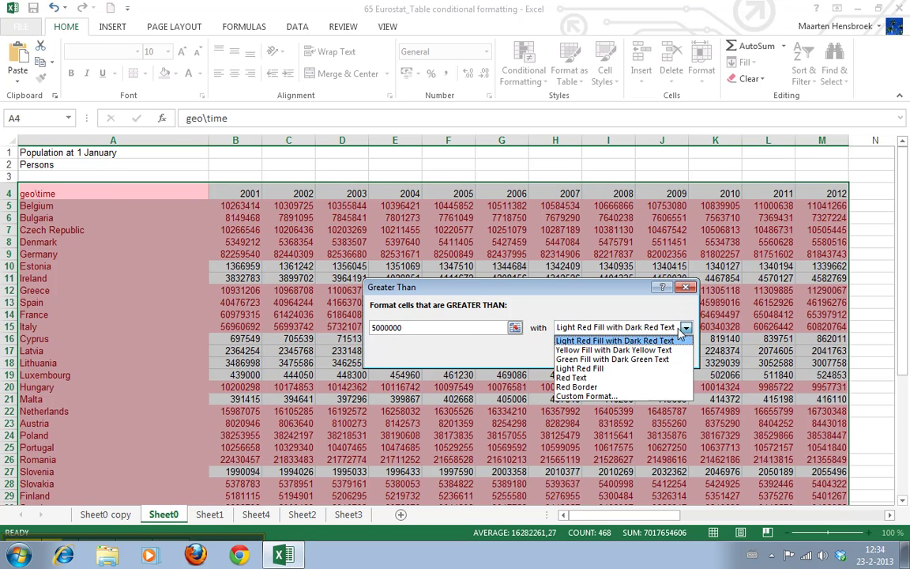
click(602, 368)
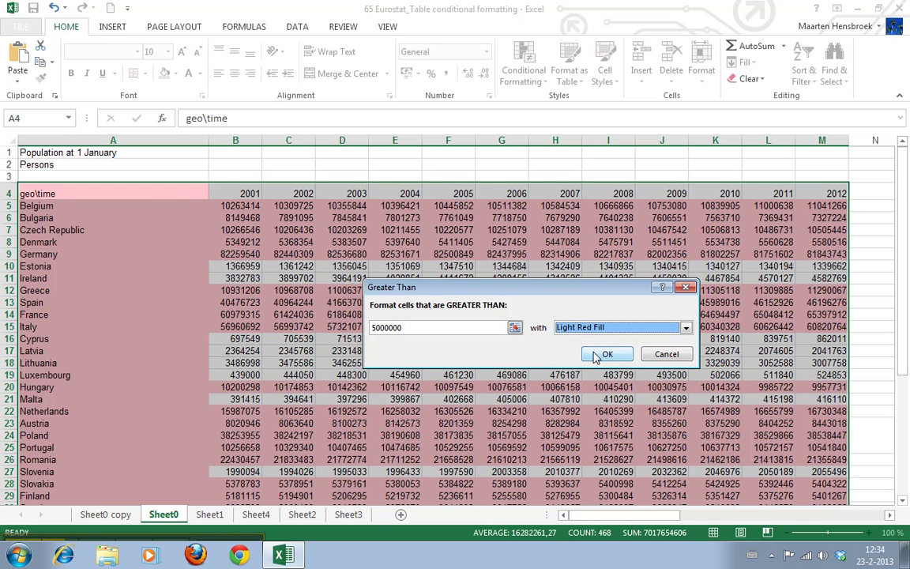
click(604, 355)
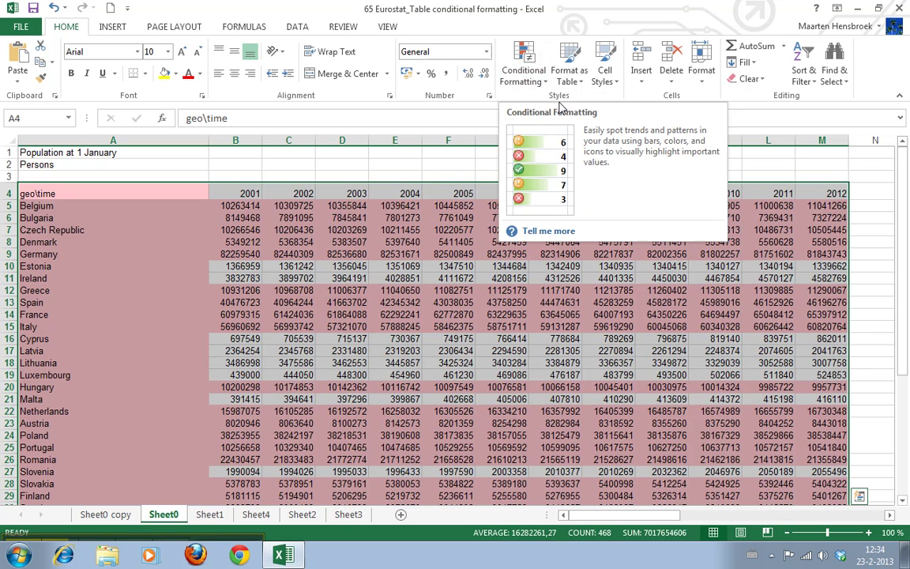
Add a Text That Contains rule to the table that formats "geo\time" with Yellow Fill with Dark Yellow Text.
click(534, 76)
mouse_move(557, 104)
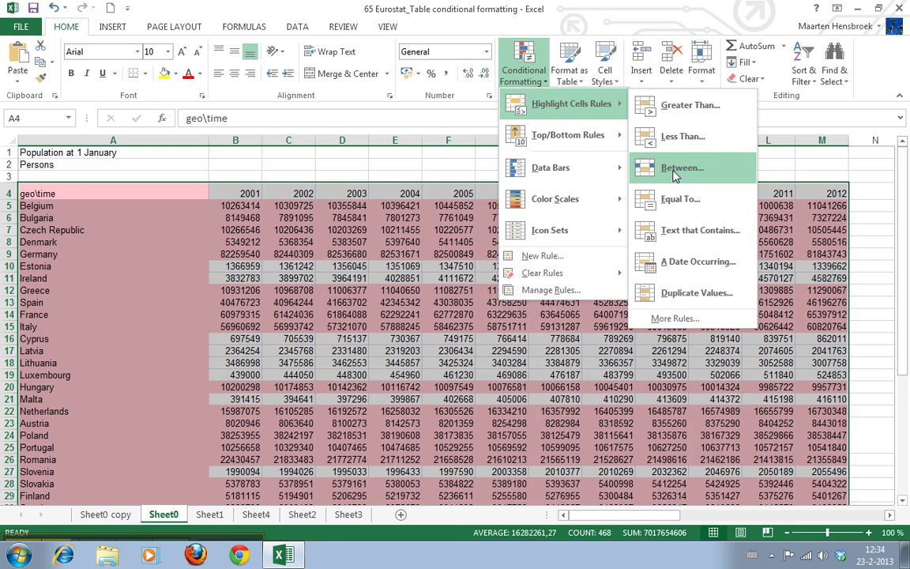
click(636, 222)
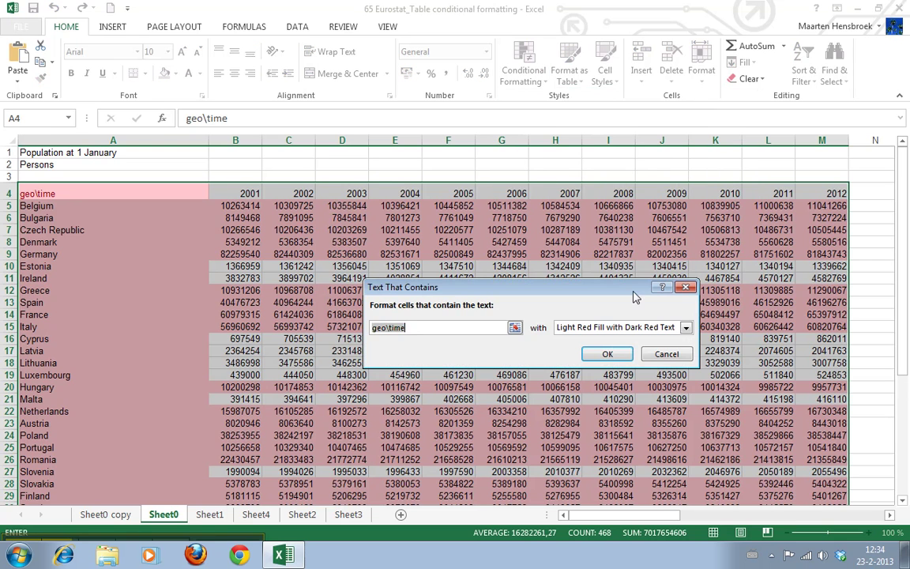
click(514, 327)
click(685, 308)
click(683, 329)
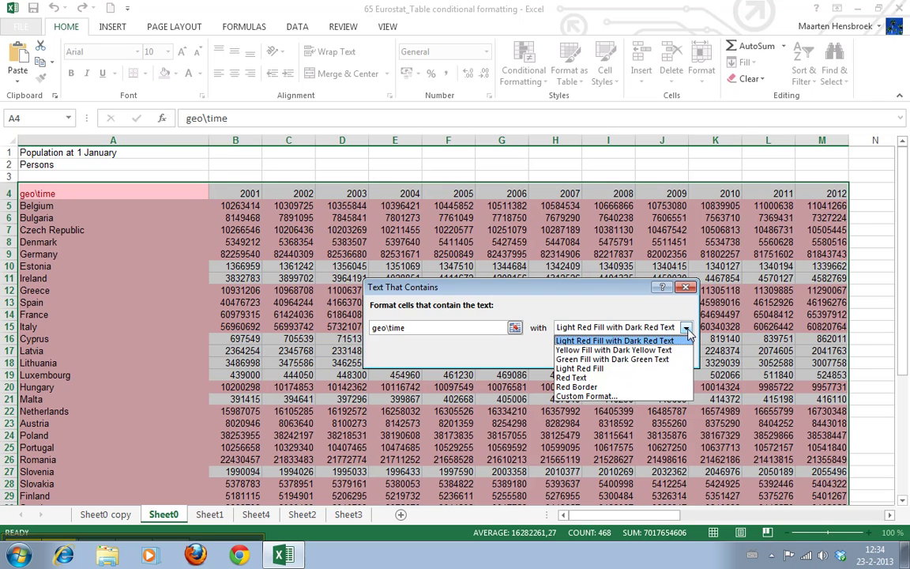
click(600, 369)
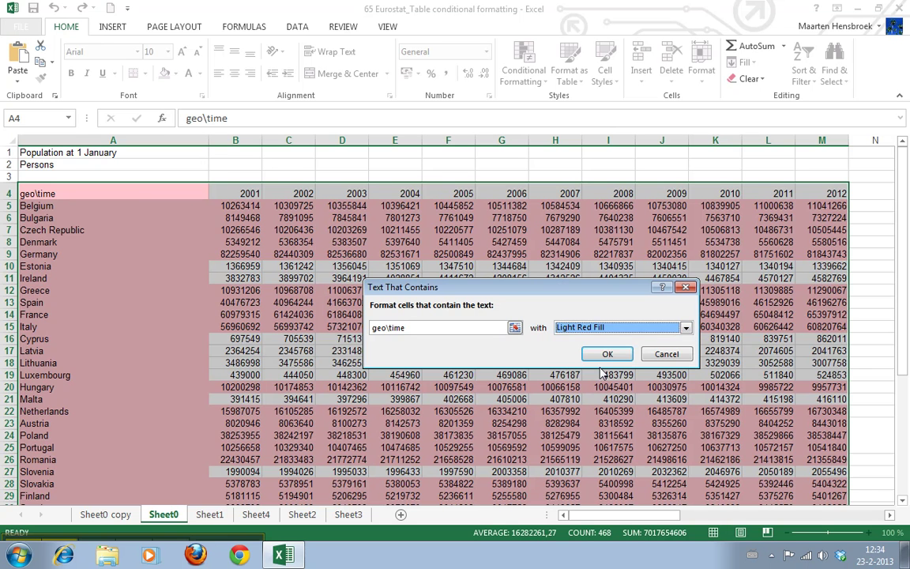
click(685, 327)
click(607, 350)
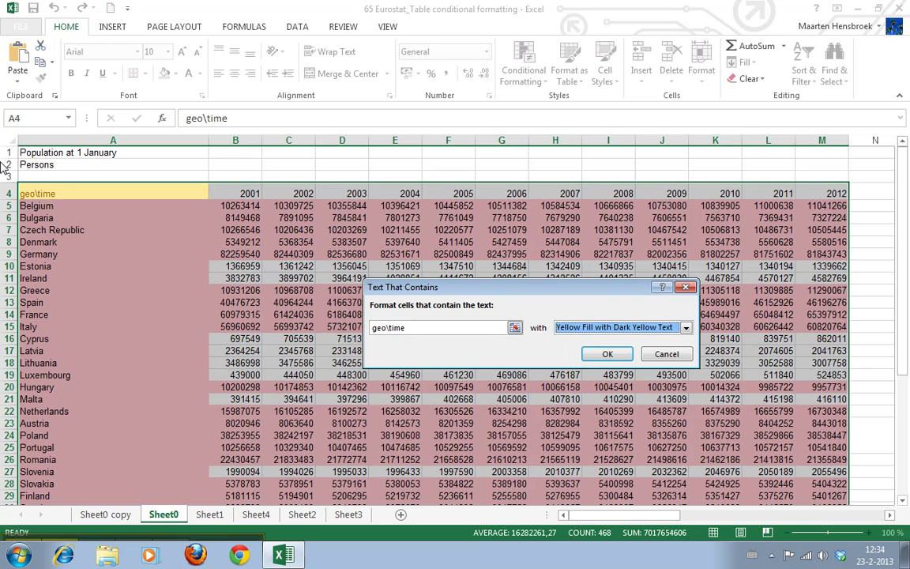
click(605, 353)
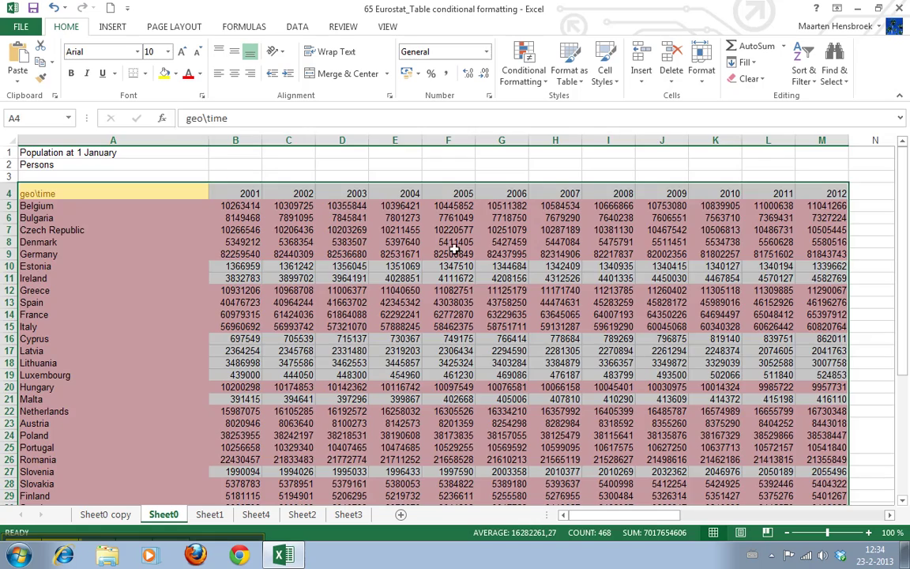
Reselect the table A4:M39 and clear all its conditional formatting through Quick Analysis.
click(393, 266)
click(120, 190)
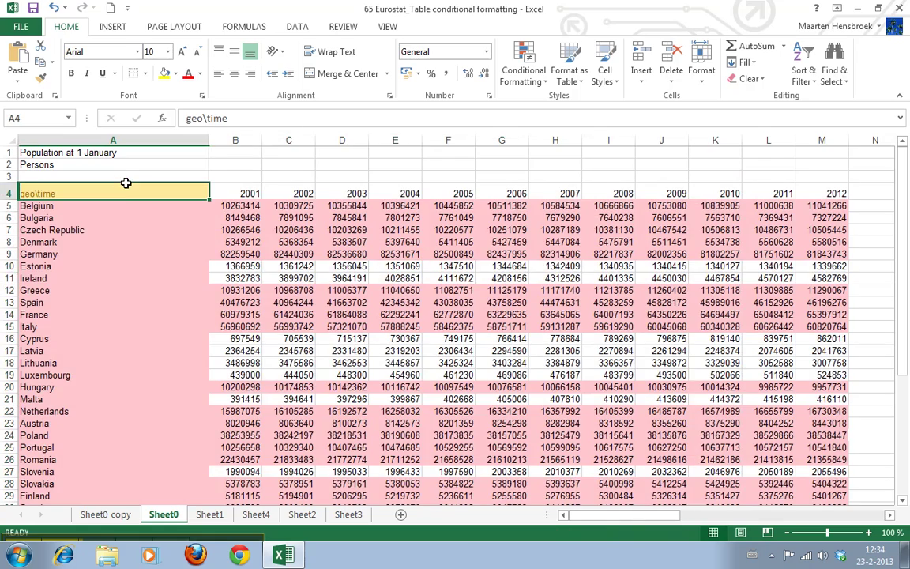
drag(337, 308, 821, 465)
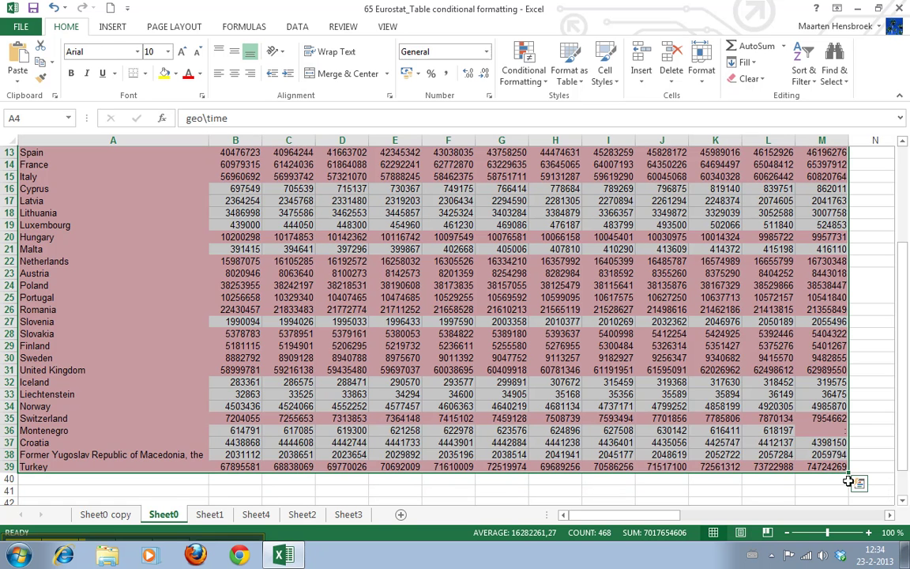
click(859, 484)
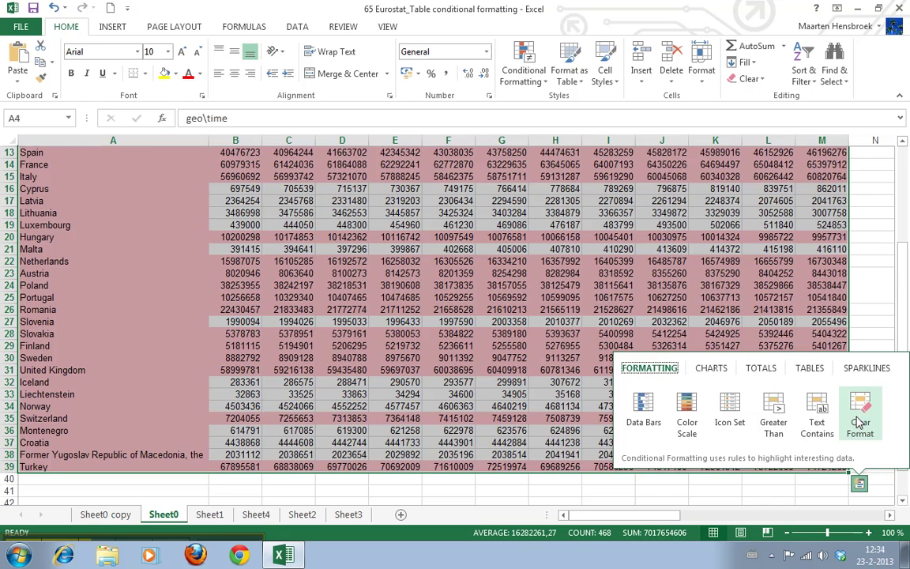
click(859, 427)
Start a Greater Than rule on the population table with Quick Analysis and set its threshold to 1000000.
click(859, 483)
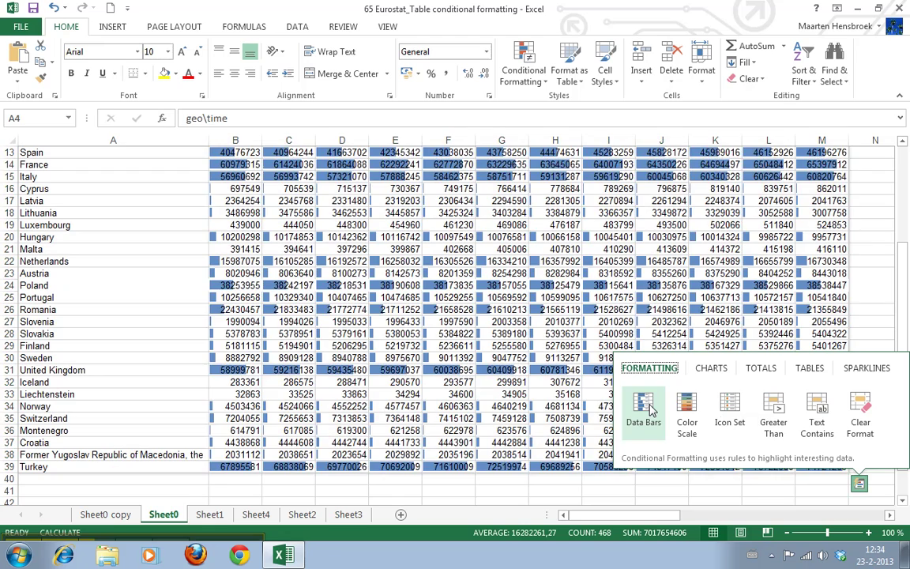
click(773, 424)
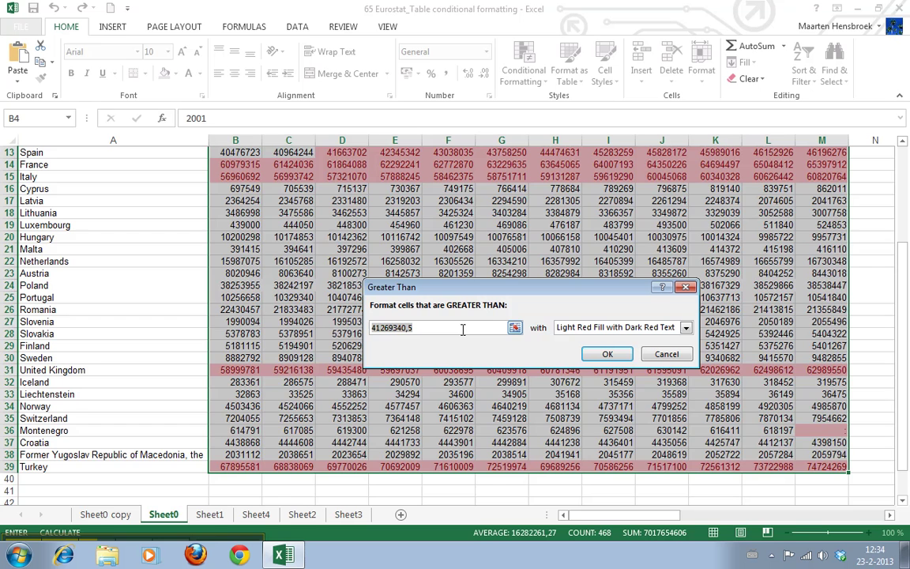
text(10000)
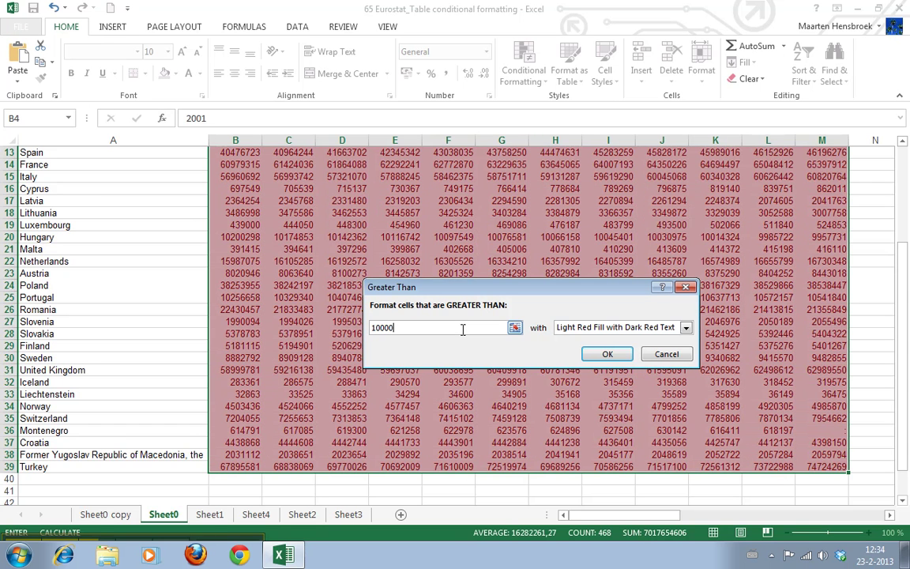
text(00)
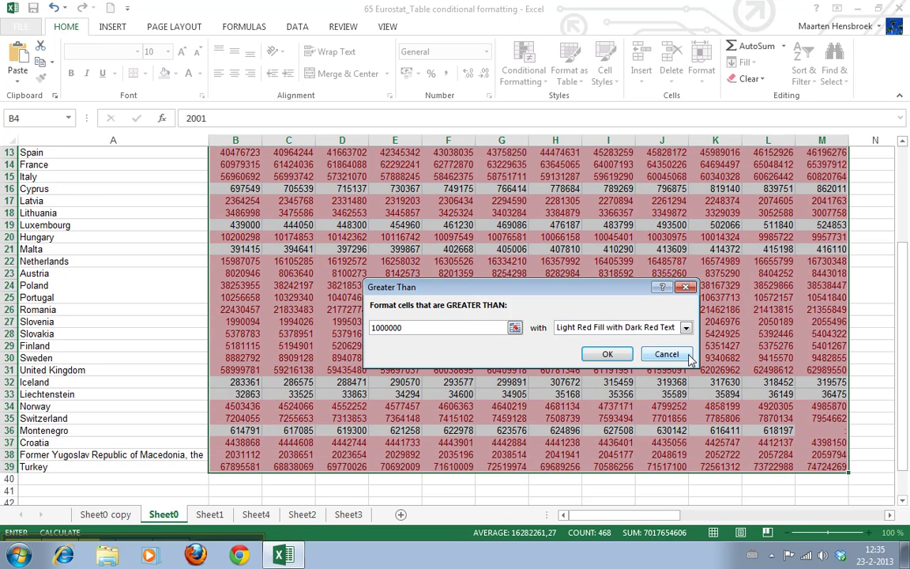
Give the Greater Than rule a custom format with a light green background fill and apply it to the table.
click(685, 327)
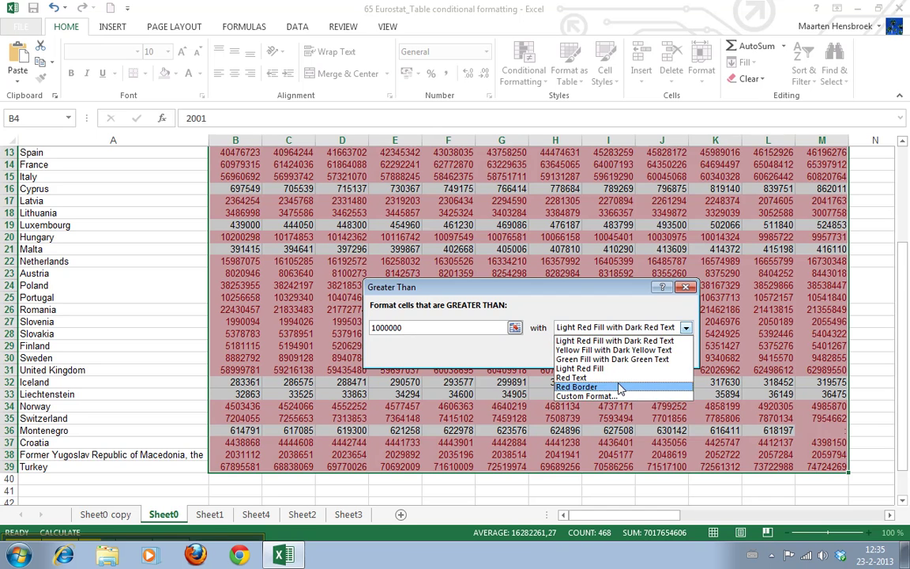
click(600, 387)
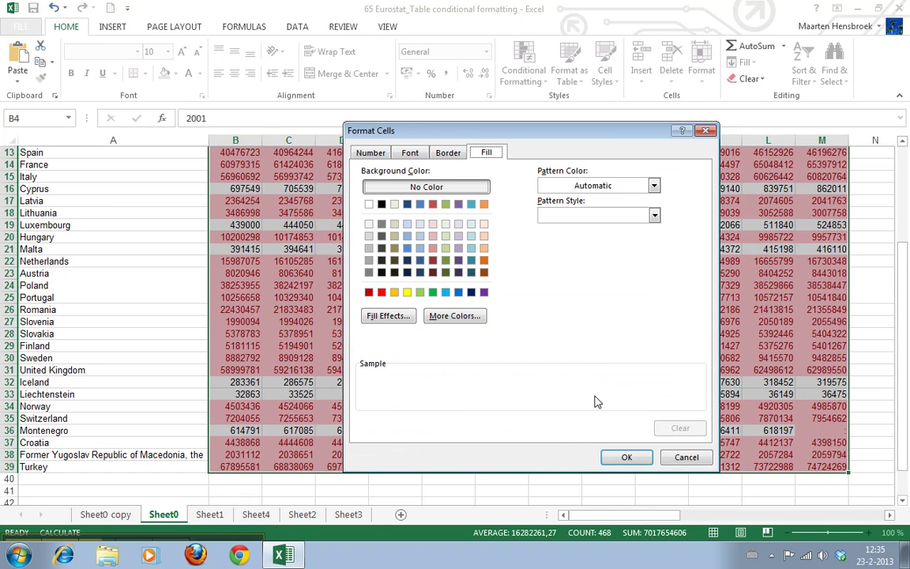
click(409, 293)
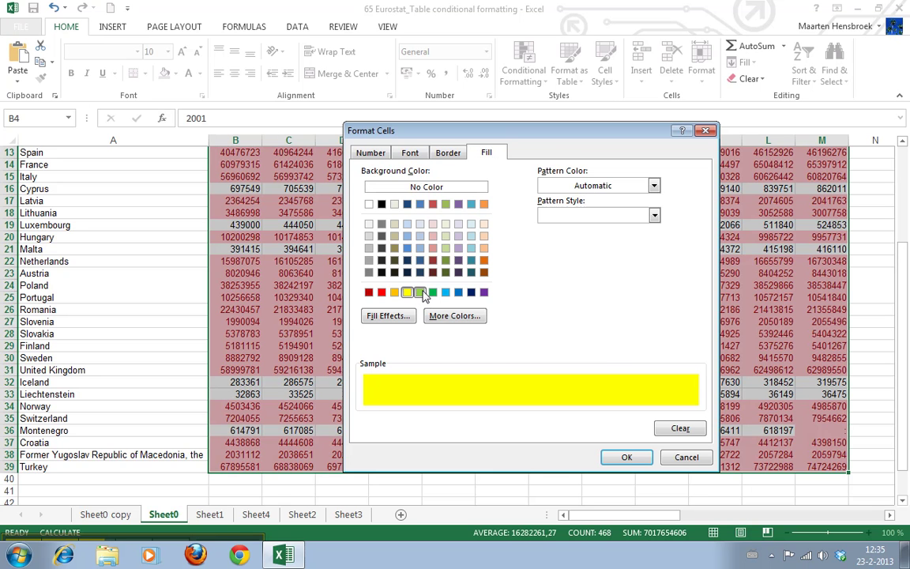
click(421, 294)
click(626, 456)
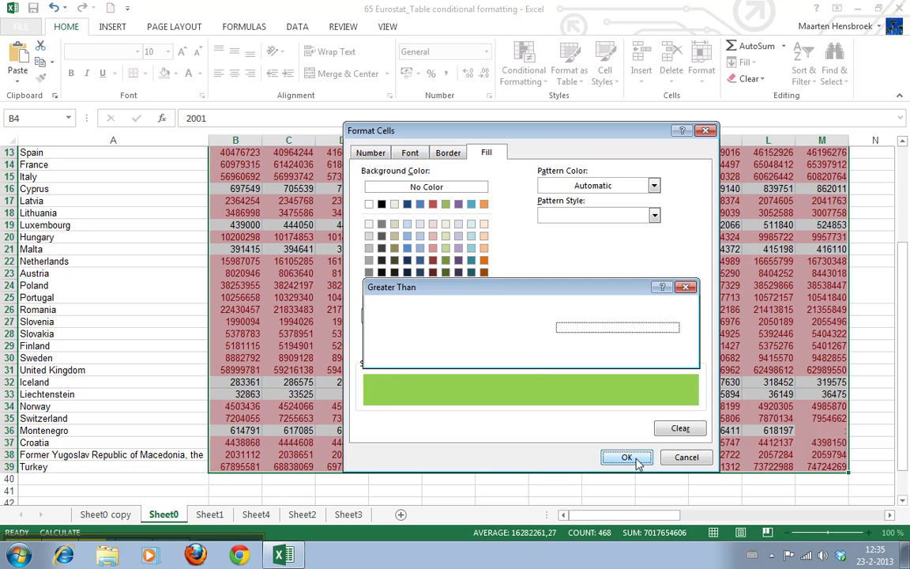
click(608, 354)
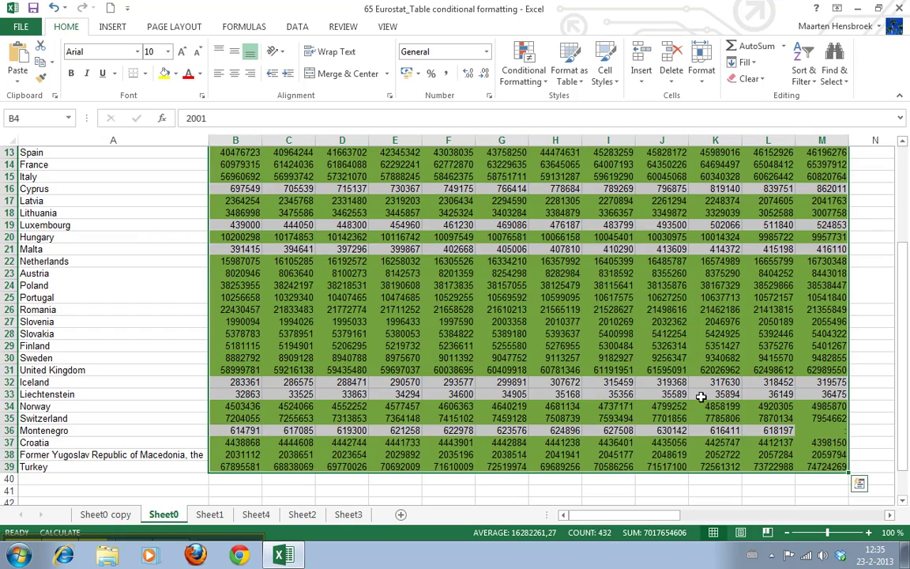
drag(821, 455, 83, 47)
click(288, 249)
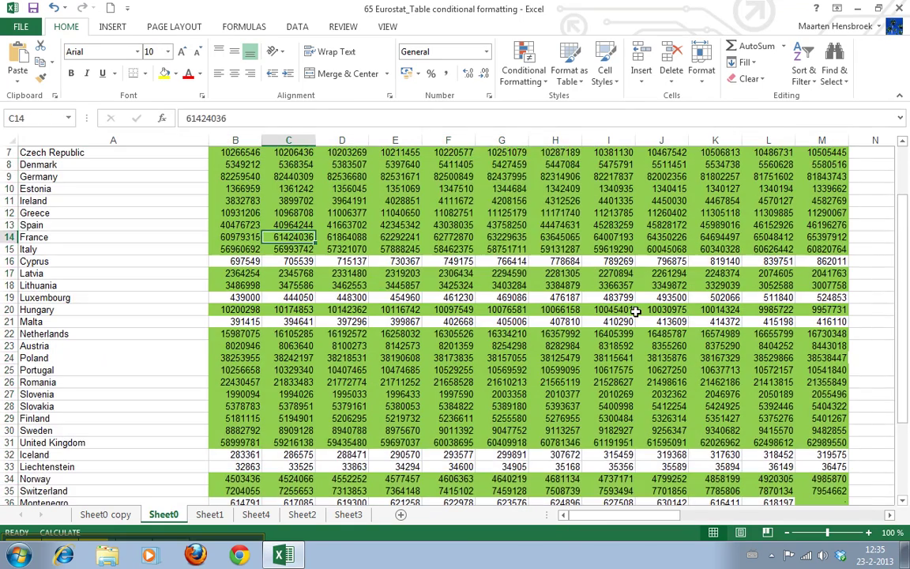
drag(555, 287, 391, 91)
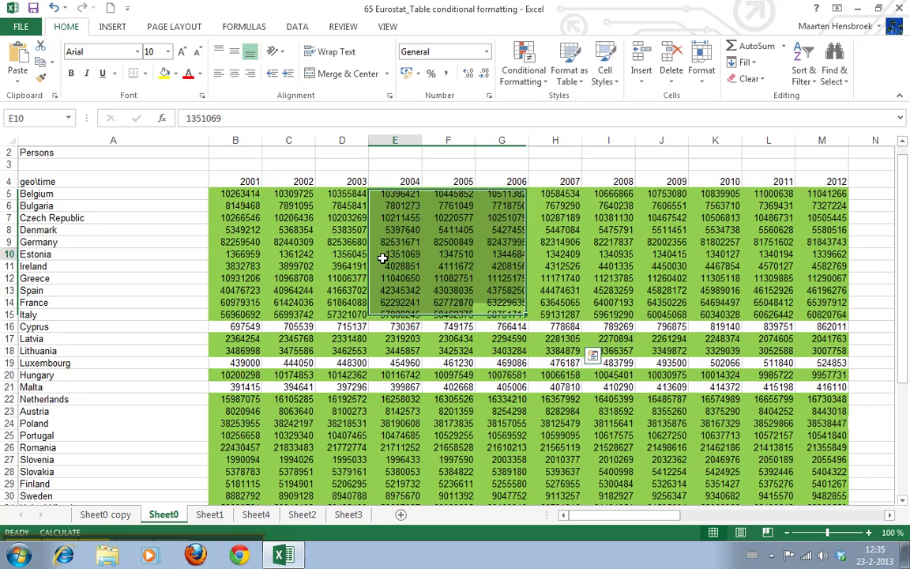
click(385, 260)
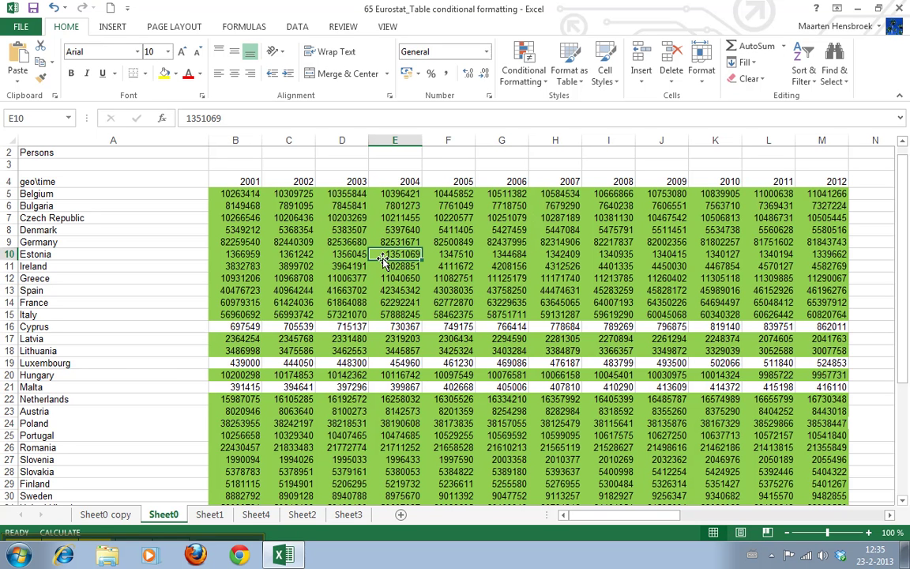